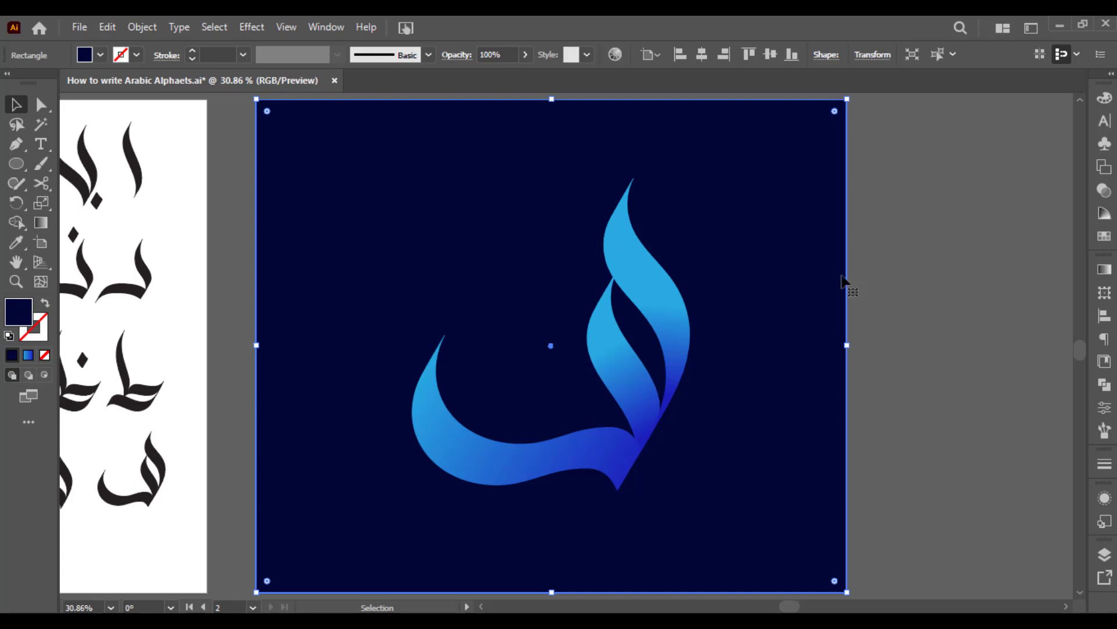
# Deselect the dark navy background rectangle by clicking empty canvas so nothing is selected
pyautogui.click(870, 254)
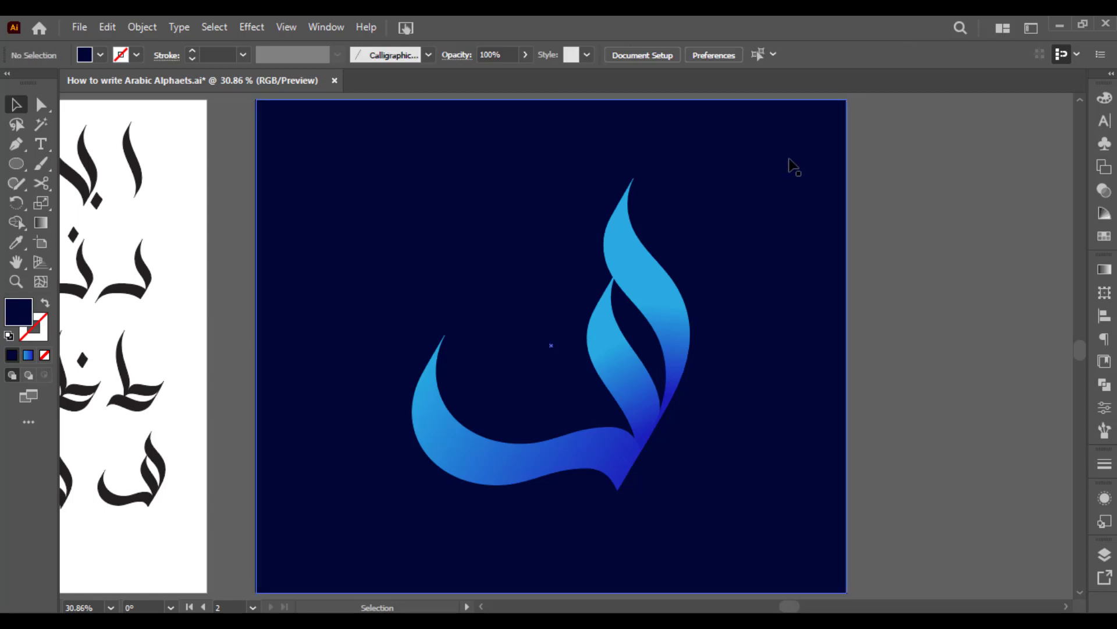
# Save the artwork in Downloads as 'How to write Arabic Alphaets' in Adobe Illustrator (*.AI) format with default options
pyautogui.click(76, 29)
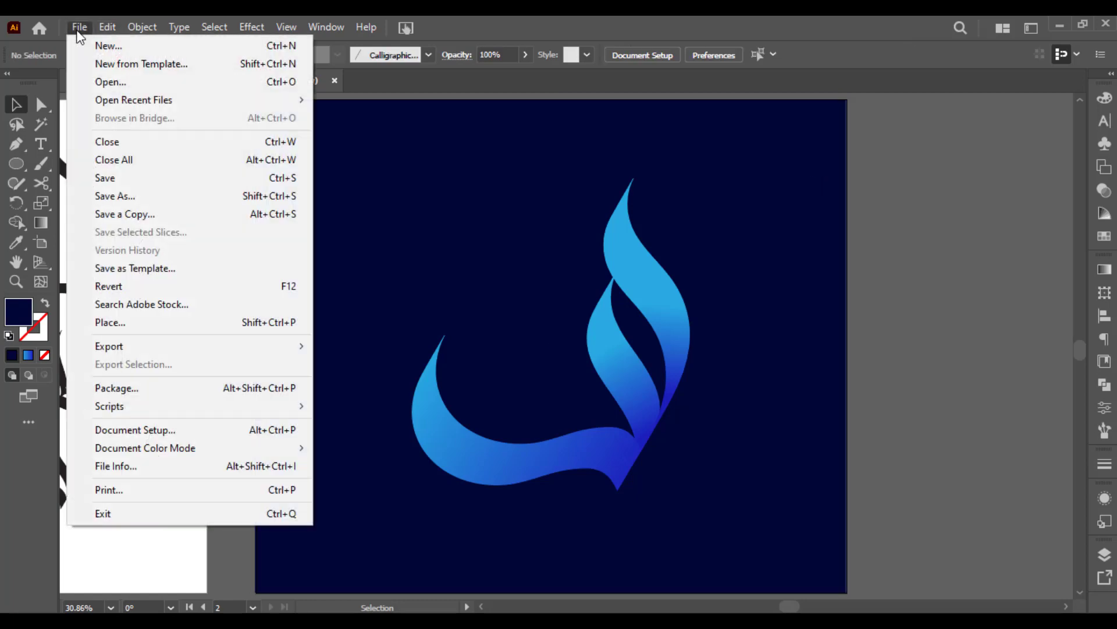
pyautogui.click(141, 196)
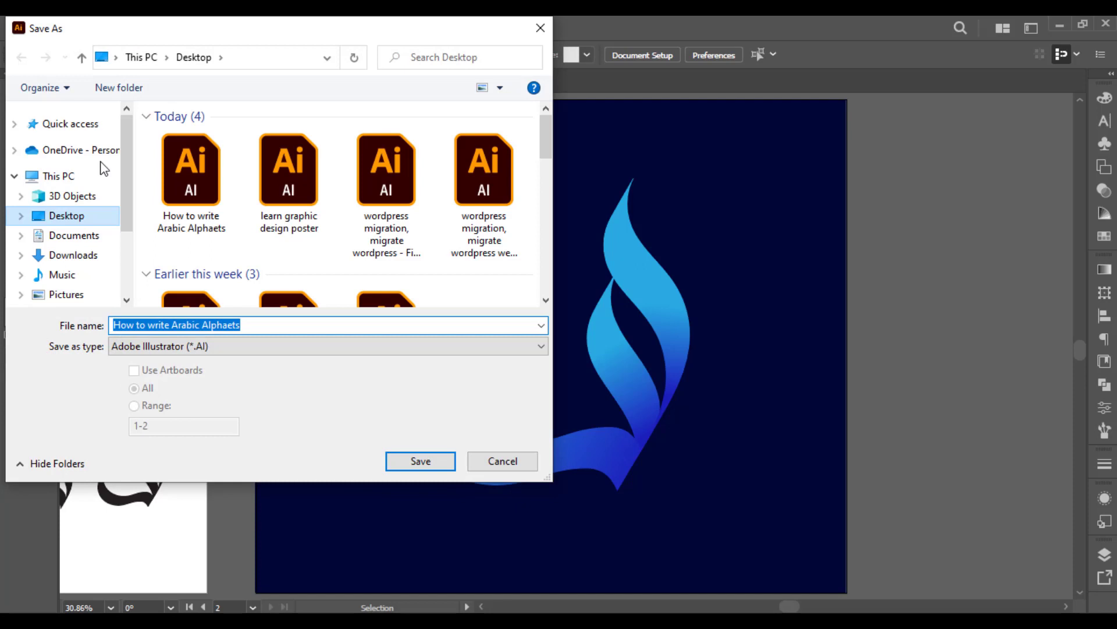
pyautogui.click(76, 256)
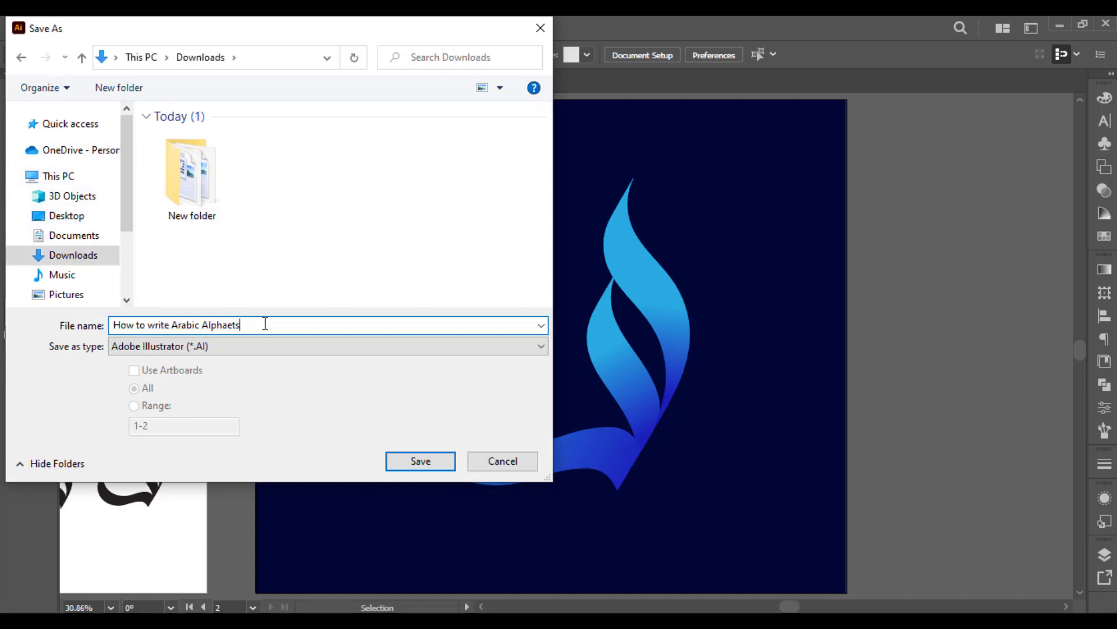
pyautogui.moveTo(264, 324); pyautogui.dragTo(116, 347)
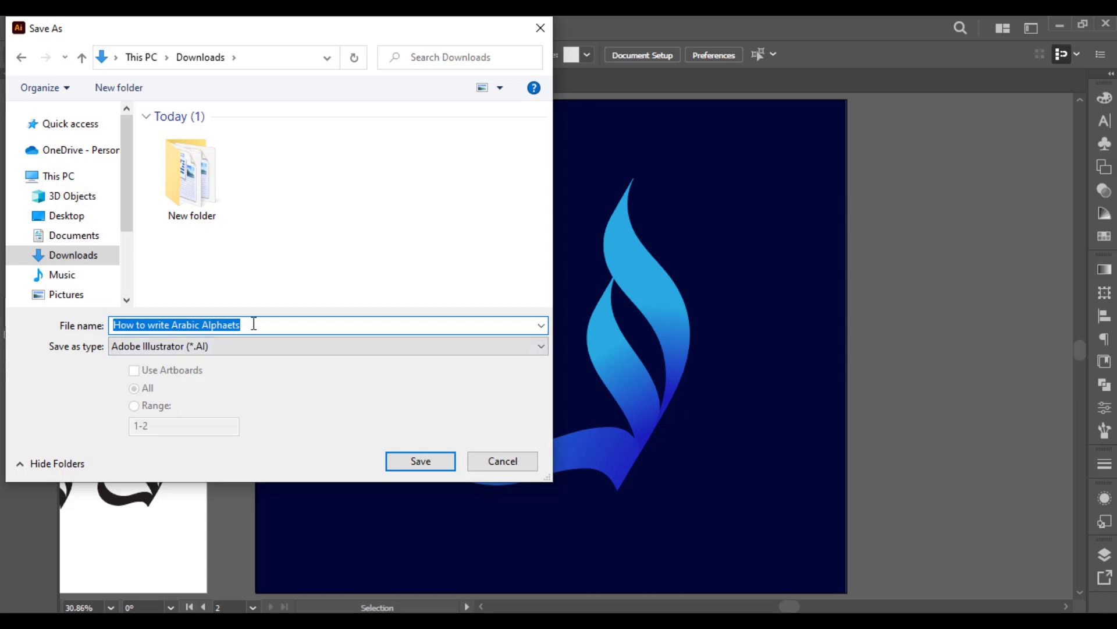
pyautogui.click(253, 324)
pyautogui.moveTo(112, 324); pyautogui.dragTo(247, 327)
pyautogui.click(177, 346)
pyautogui.click(180, 348)
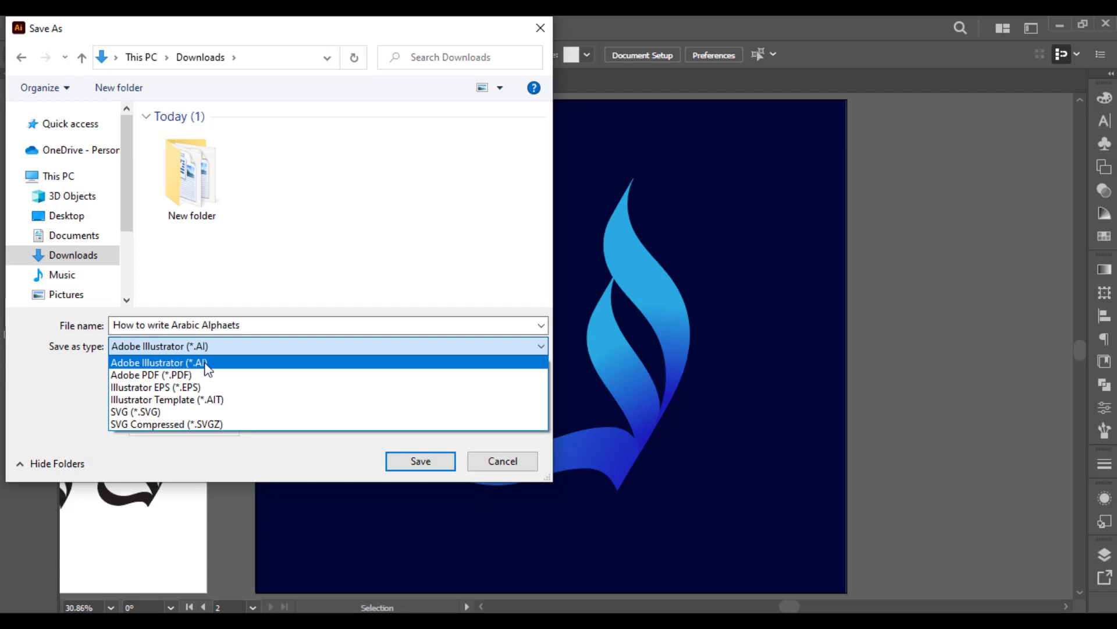
pyautogui.click(206, 363)
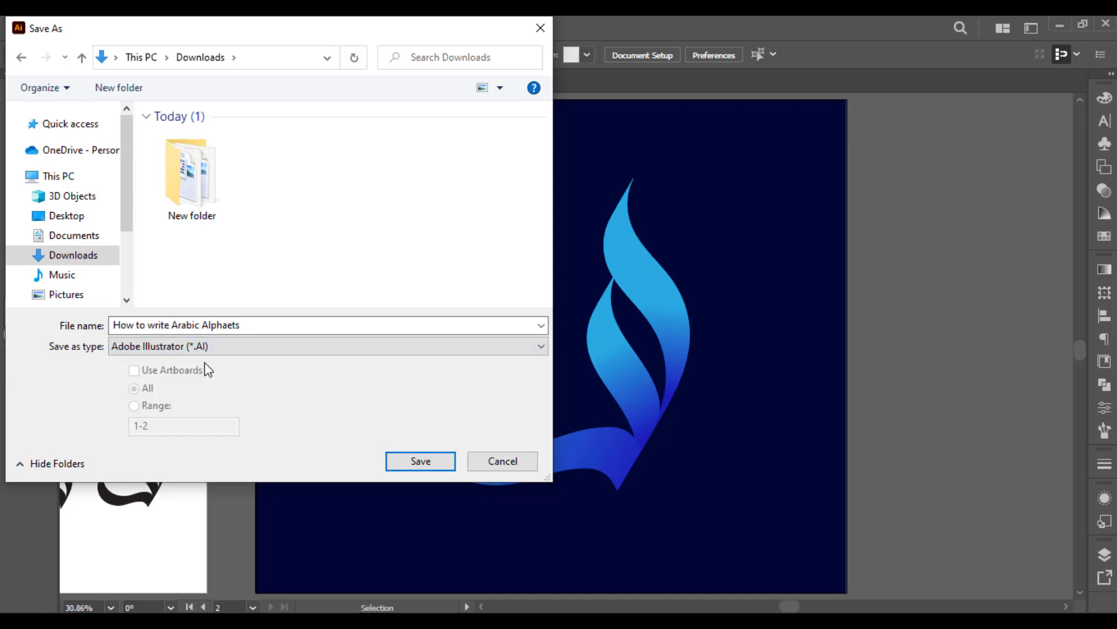
pyautogui.click(416, 466)
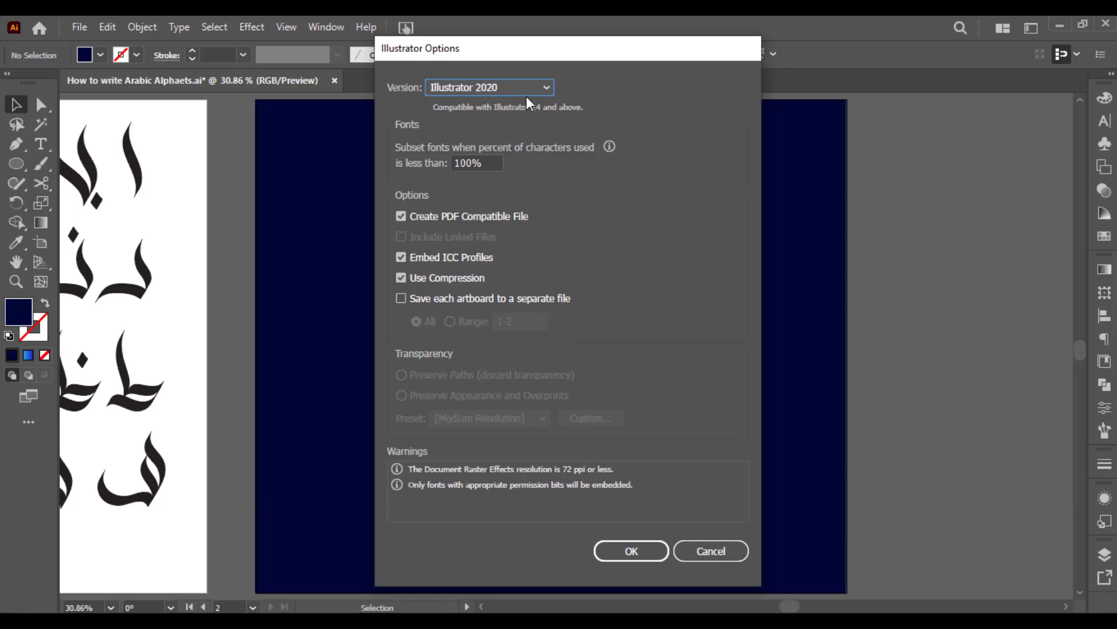
pyautogui.click(653, 553)
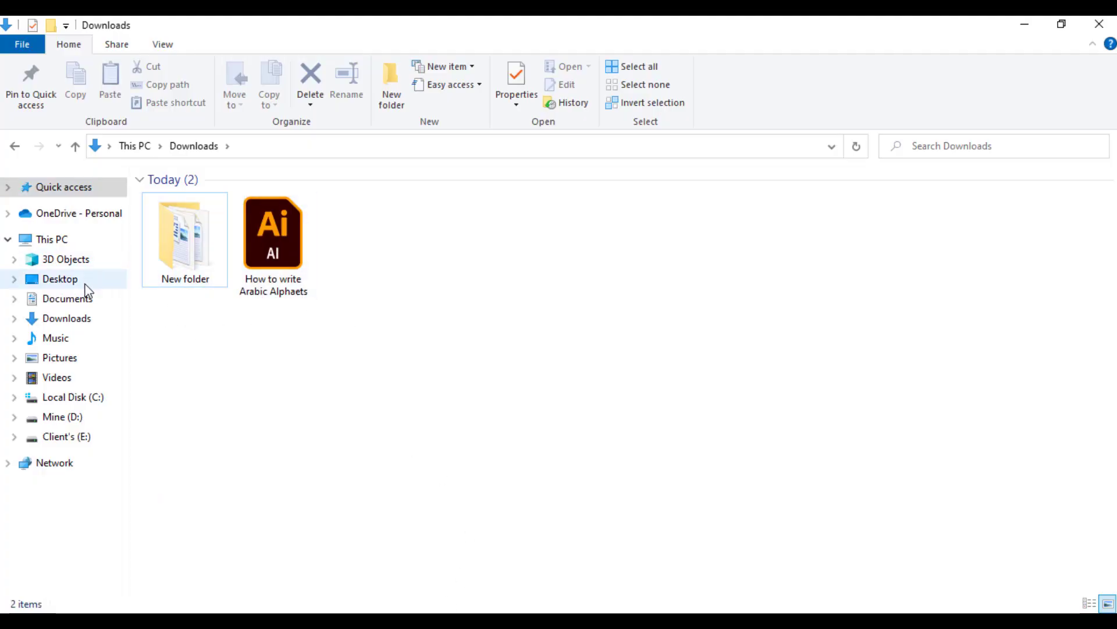
# Open the 'How to write Arabic Alphaets' AI file from the Downloads folder
pyautogui.click(65, 318)
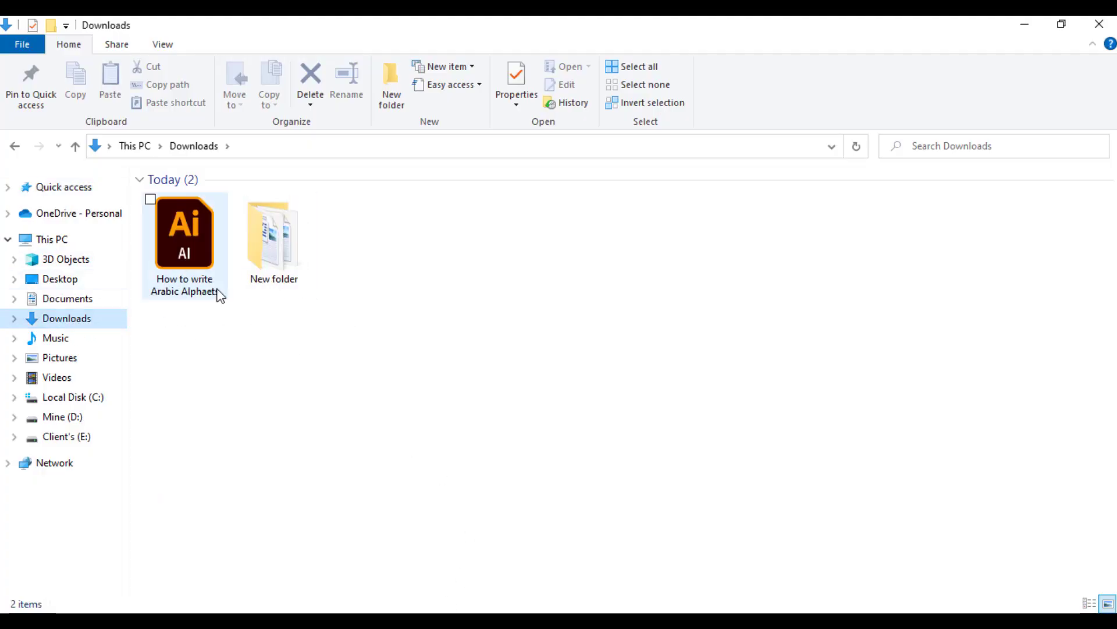
pyautogui.doubleClick(183, 237)
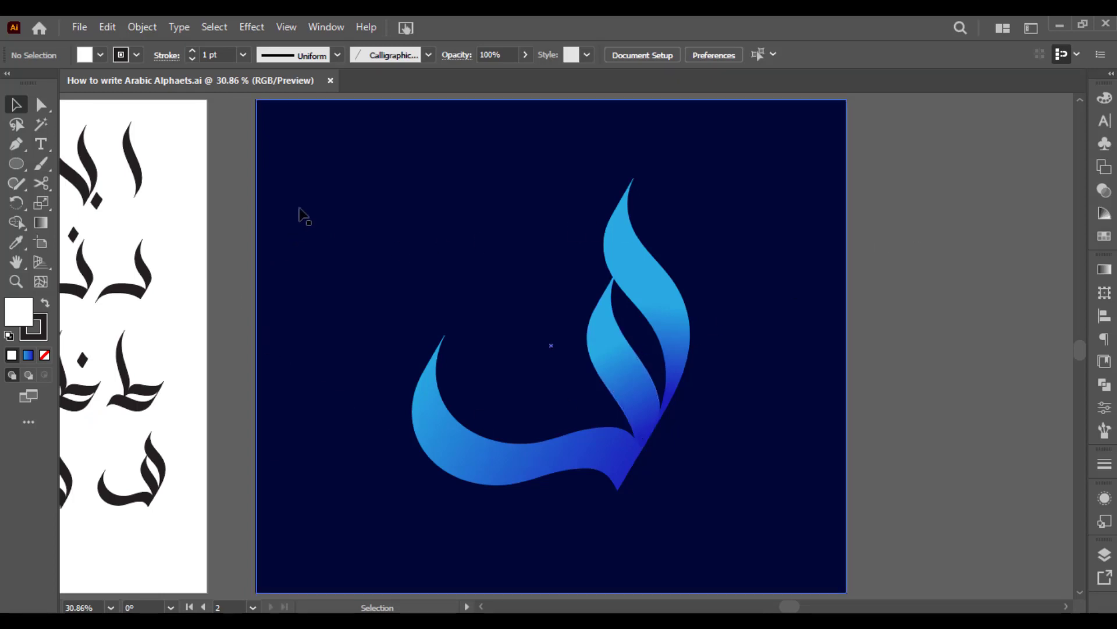
# Start an Export As with JPEG as the format and Use Artboards ticked
pyautogui.click(75, 24)
pyautogui.moveTo(110, 346)
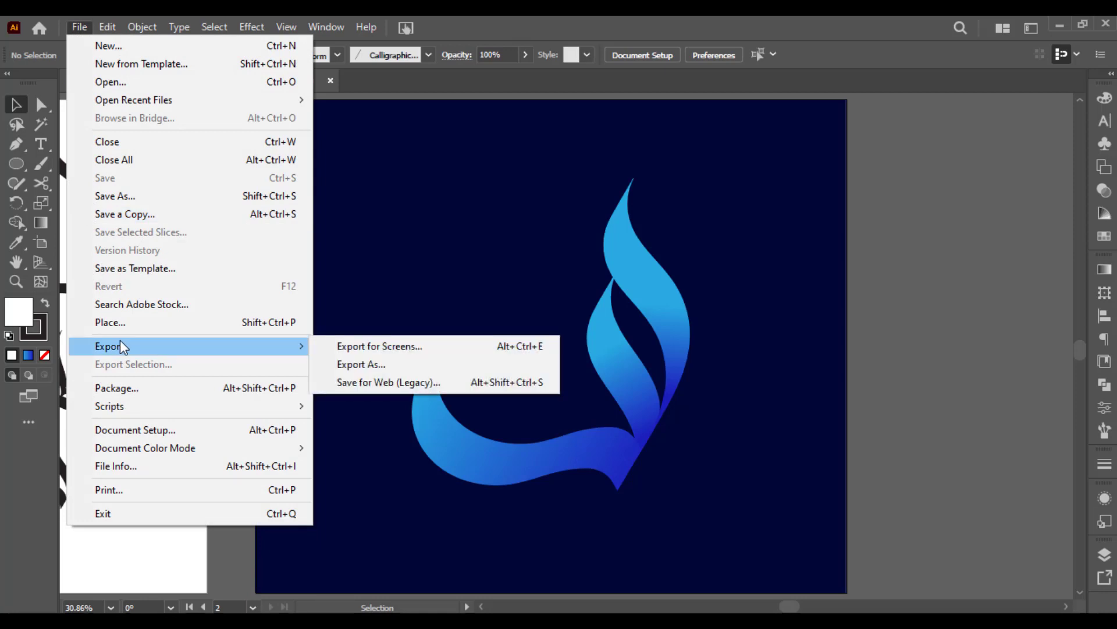
pyautogui.click(363, 365)
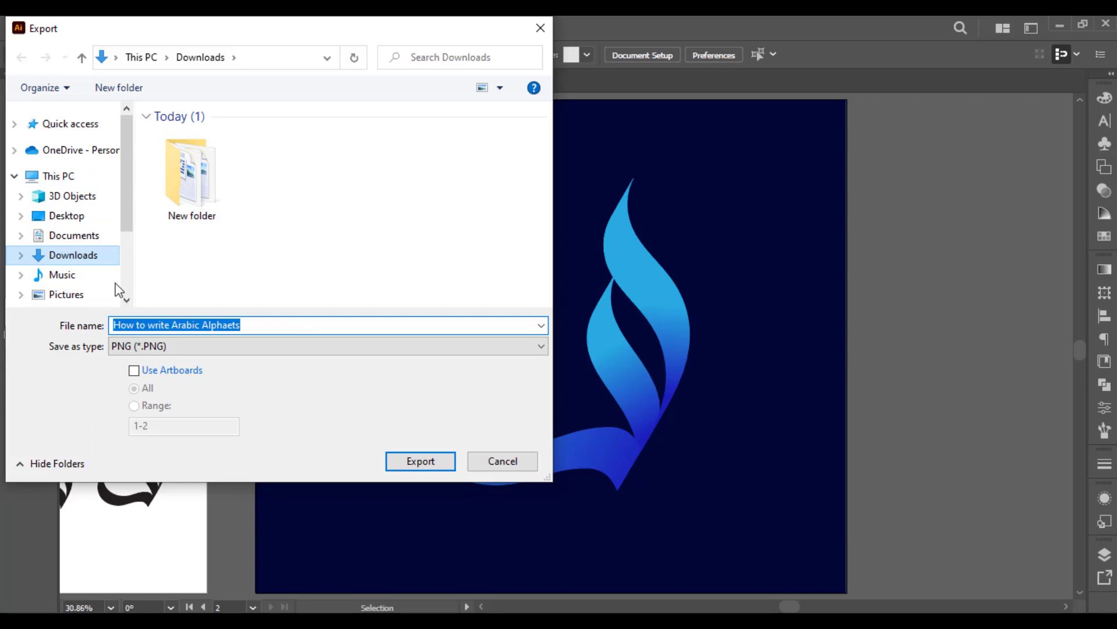
pyautogui.click(149, 347)
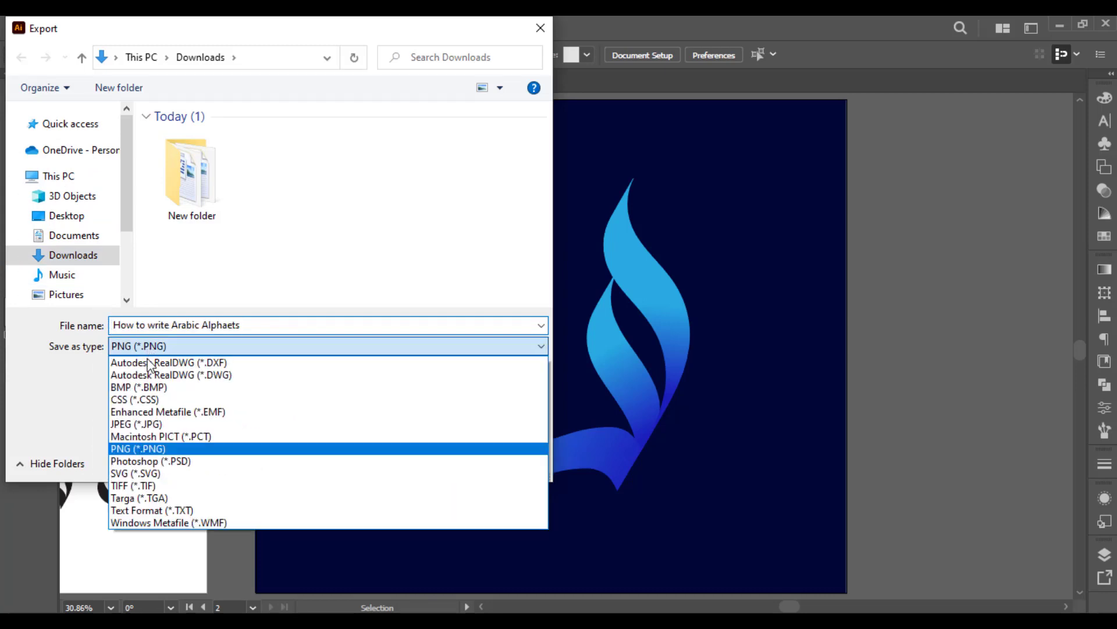
pyautogui.click(154, 430)
pyautogui.click(232, 324)
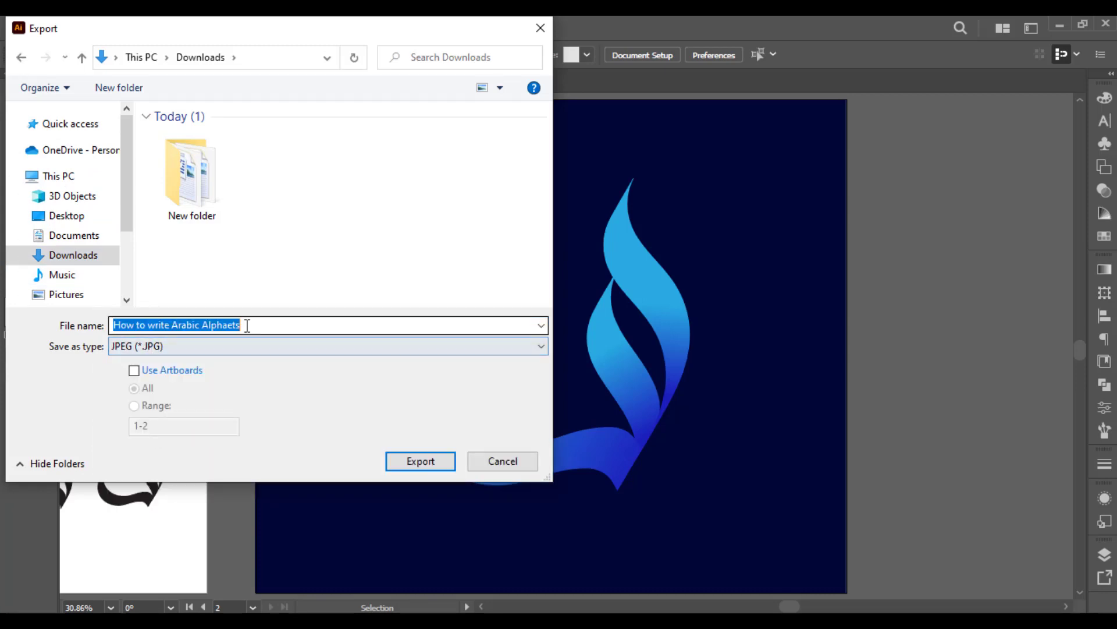
pyautogui.click(168, 373)
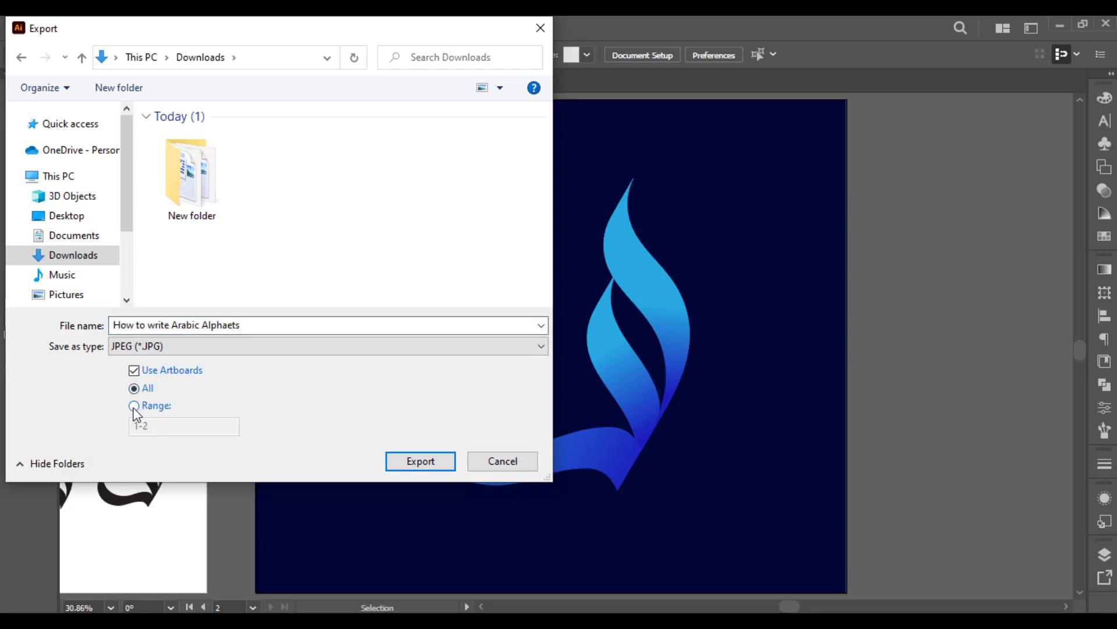
# Try a 1-2 artboard range, then settle on exporting All artboards
pyautogui.click(134, 405)
pyautogui.doubleClick(159, 429)
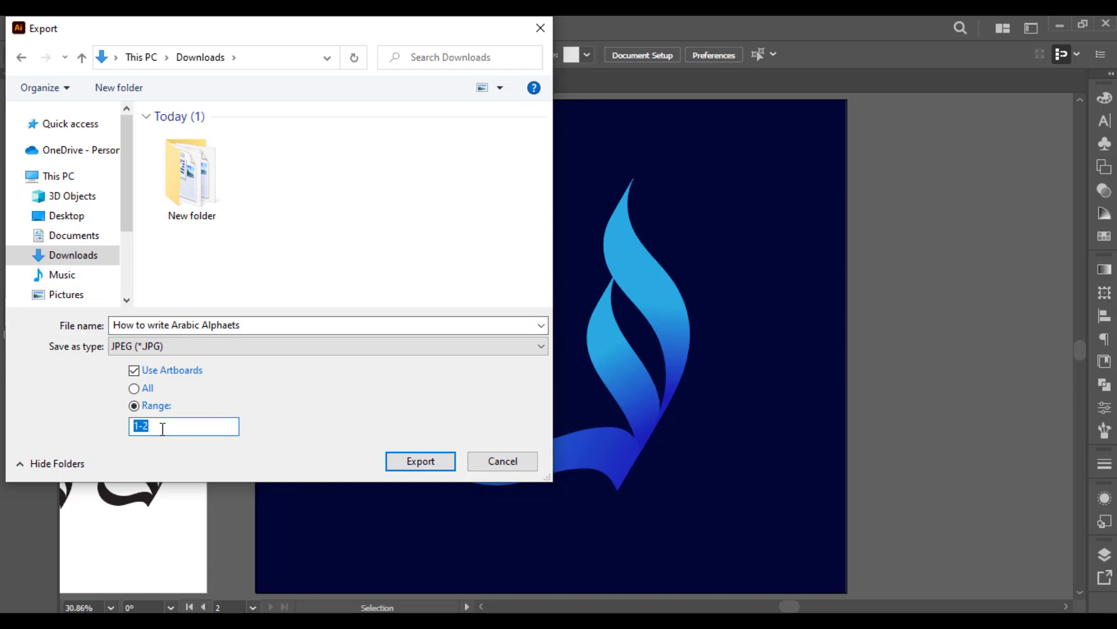
pyautogui.moveTo(163, 429); pyautogui.dragTo(133, 431)
pyautogui.click(153, 429)
pyautogui.moveTo(161, 427); pyautogui.dragTo(135, 429)
pyautogui.press('BackSpace')
pyautogui.write('1')
pyautogui.moveTo(141, 427); pyautogui.dragTo(131, 432)
pyautogui.write('2')
pyautogui.moveTo(151, 425); pyautogui.dragTo(131, 426)
pyautogui.write('1-')
pyautogui.write('2')
pyautogui.click(135, 389)
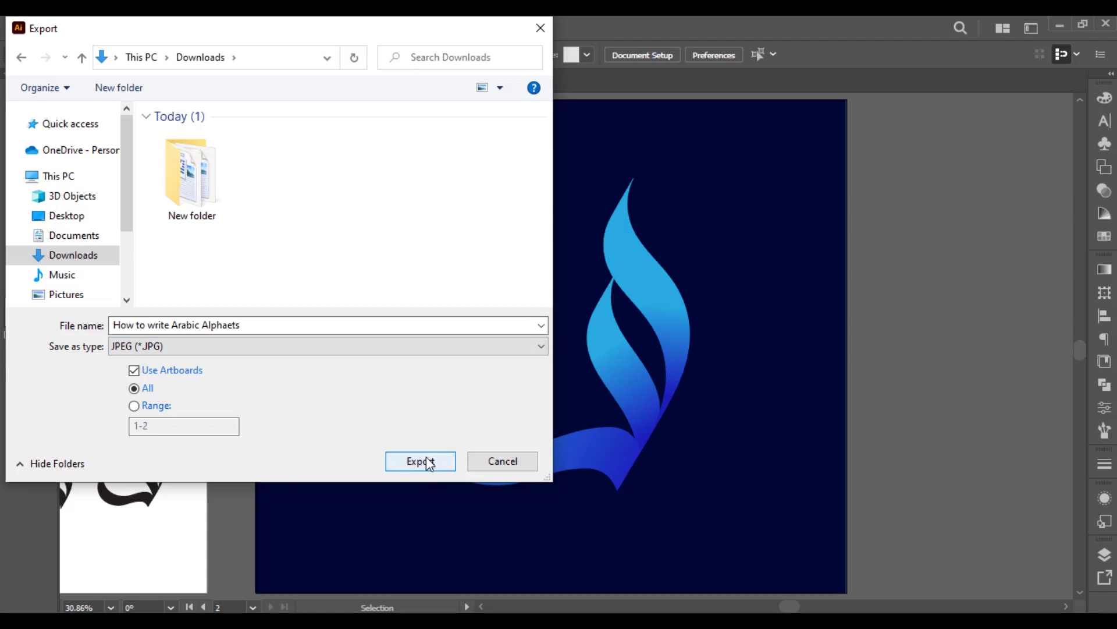
# Export the JPEG with RGB colour model, Maximum quality and Progressive compression
pyautogui.click(441, 463)
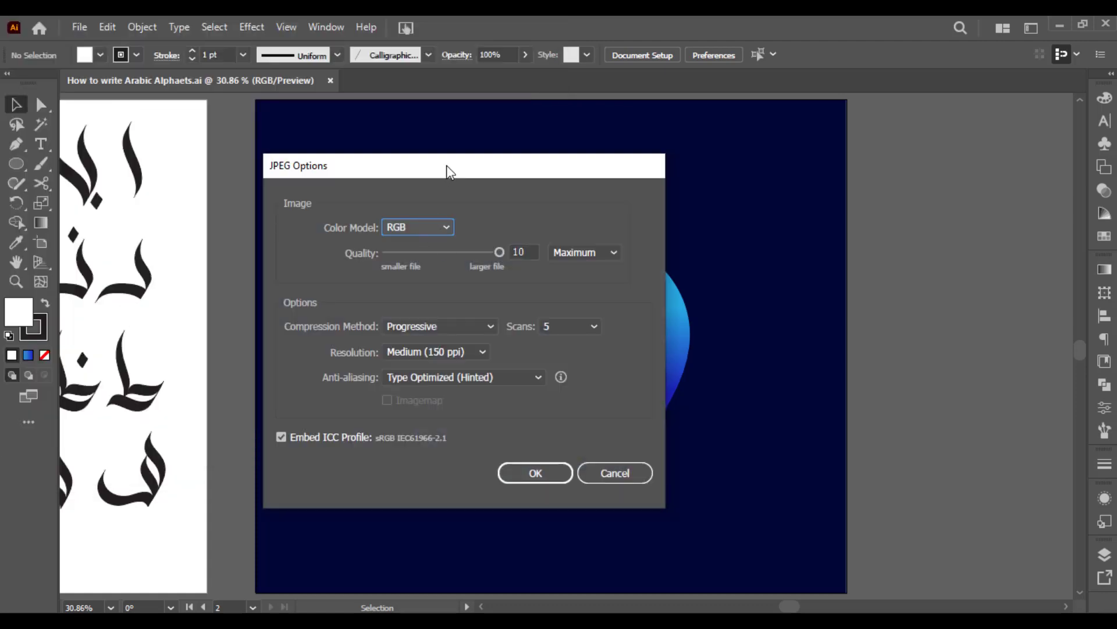
pyautogui.click(501, 211)
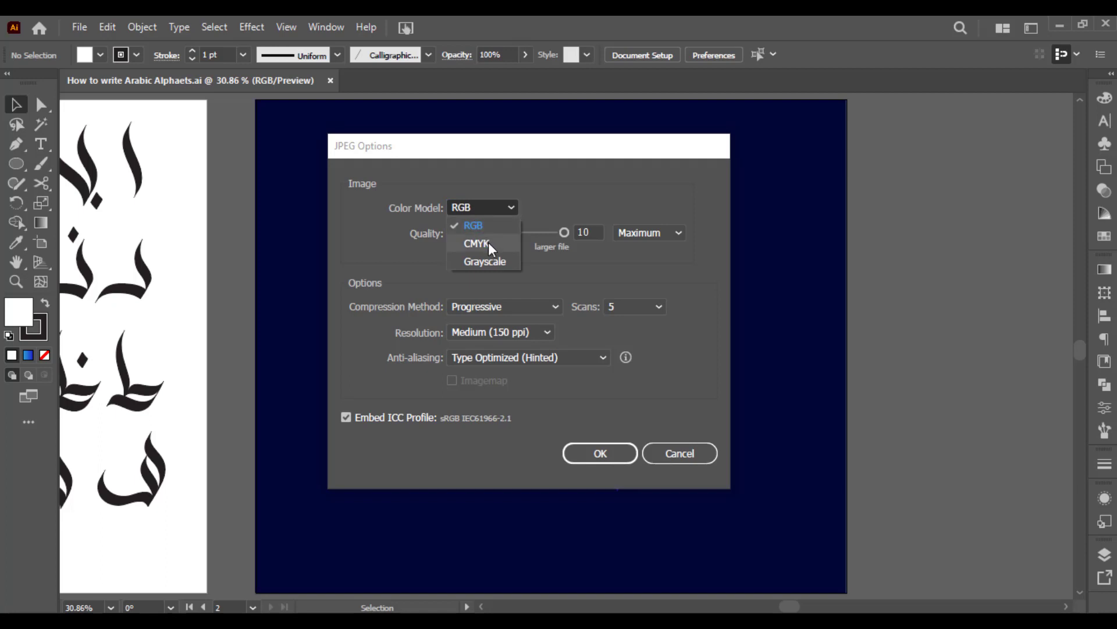
pyautogui.click(508, 213)
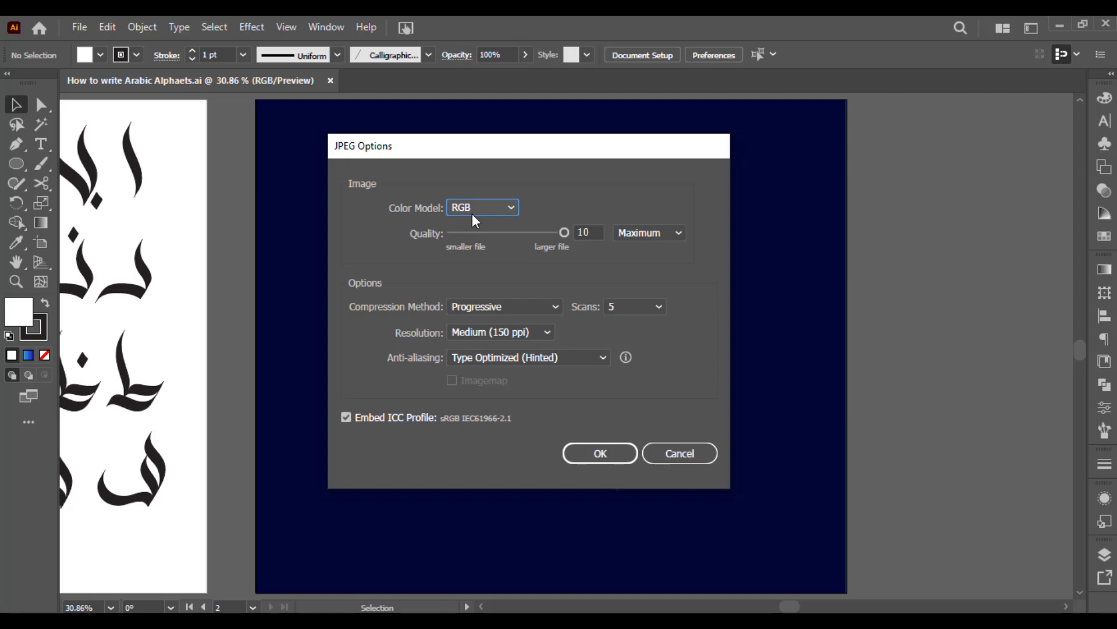
pyautogui.click(563, 232)
pyautogui.click(646, 233)
pyautogui.click(640, 303)
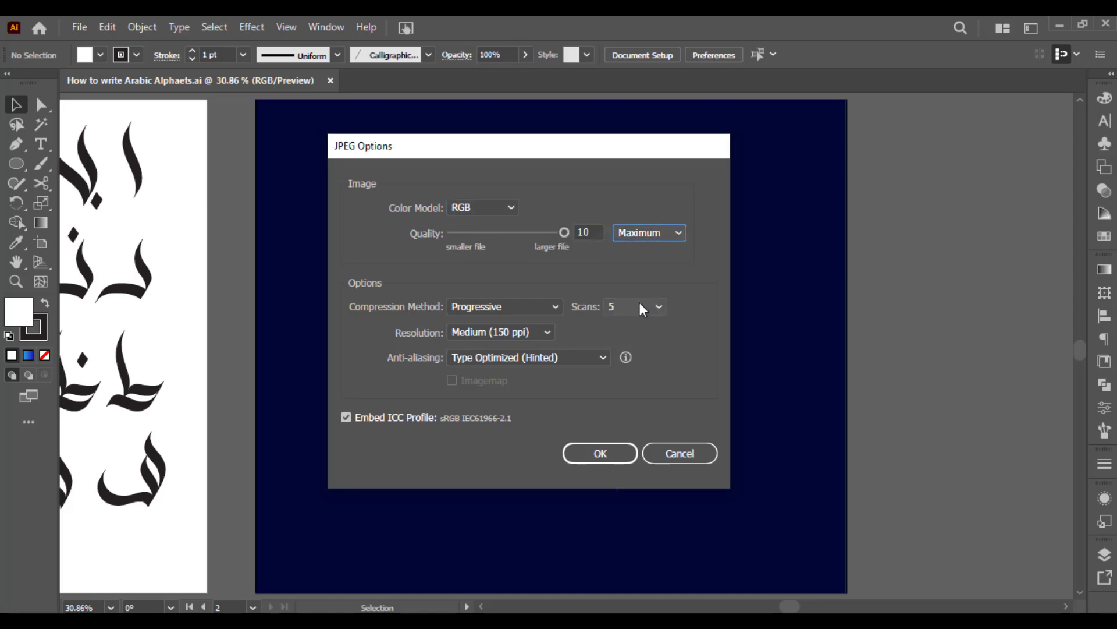
pyautogui.click(508, 308)
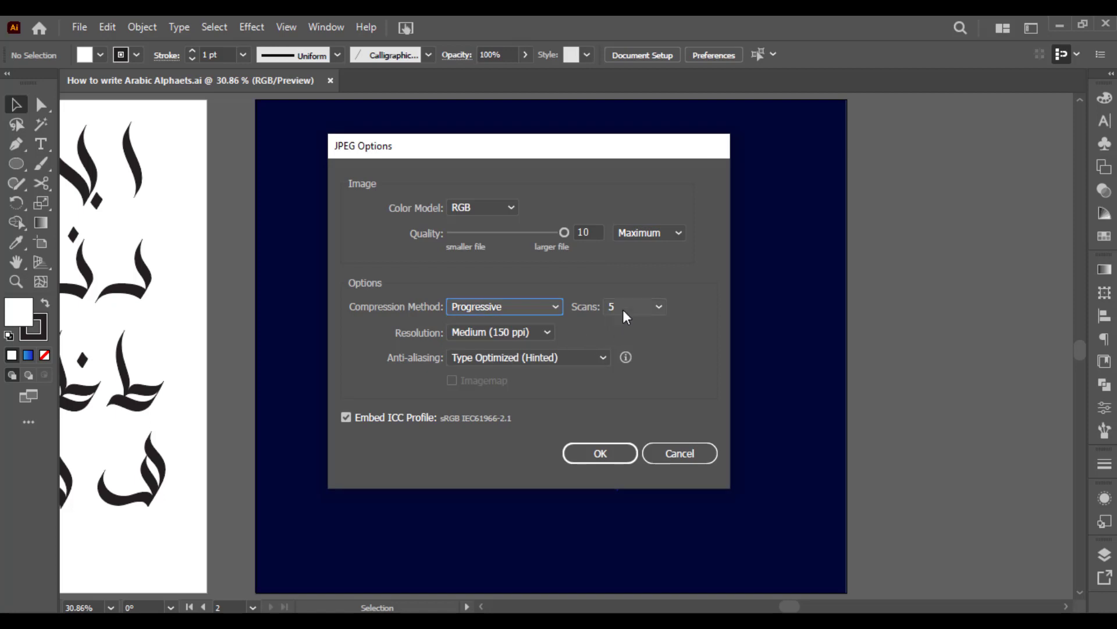
# Set JPEG resolution to Medium (150 ppi) after briefly trying High (300 ppi), and confirm
pyautogui.click(624, 307)
pyautogui.click(631, 359)
pyautogui.click(505, 332)
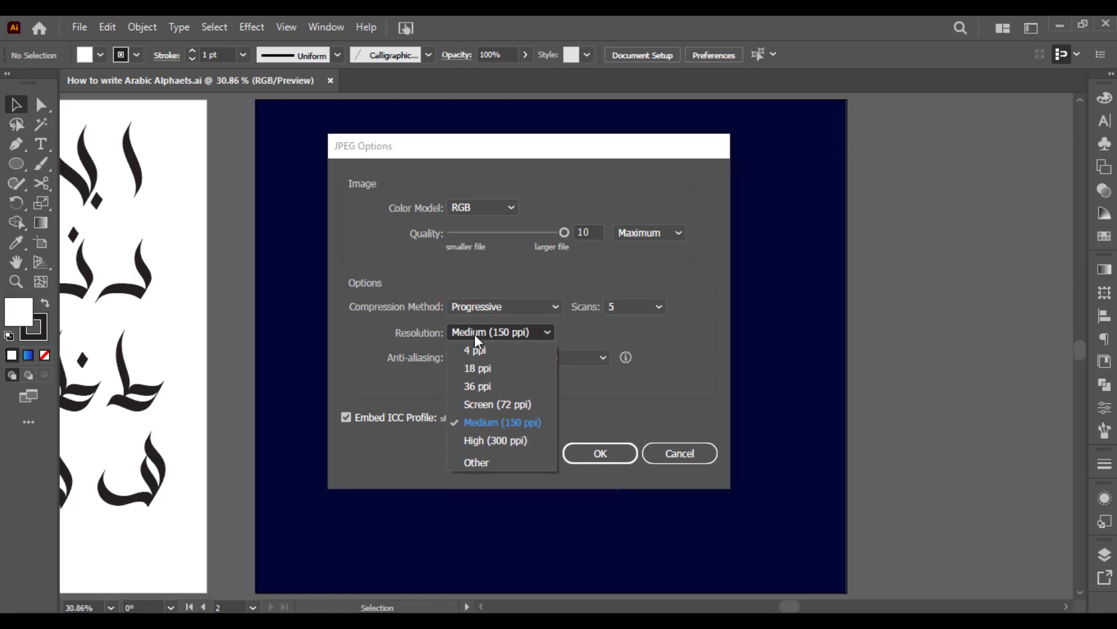
pyautogui.click(454, 330)
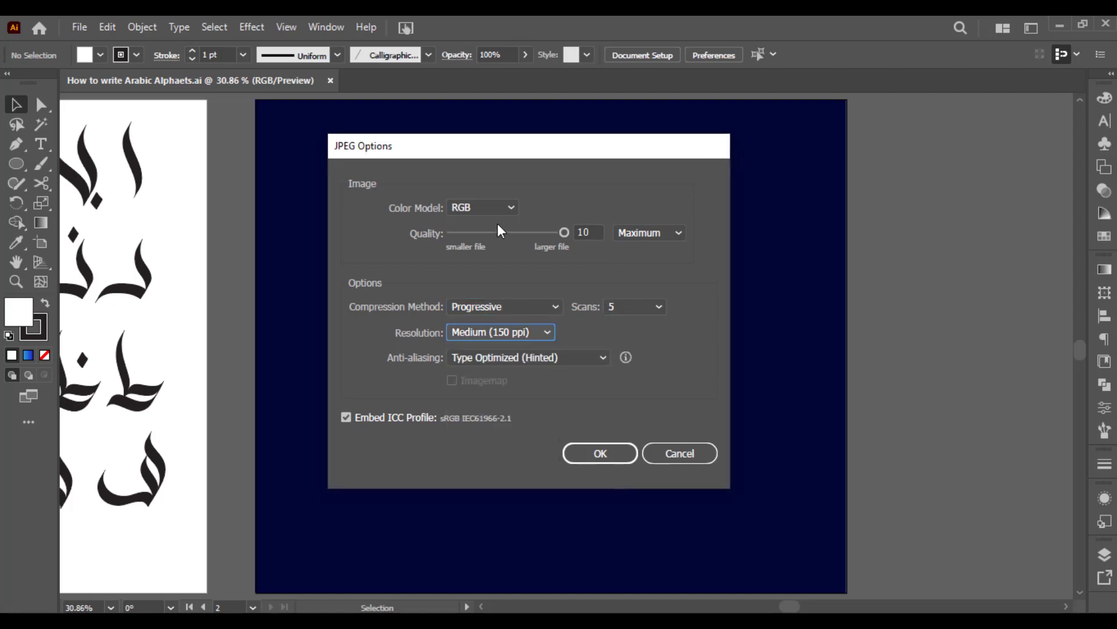
pyautogui.moveTo(487, 142); pyautogui.dragTo(495, 146)
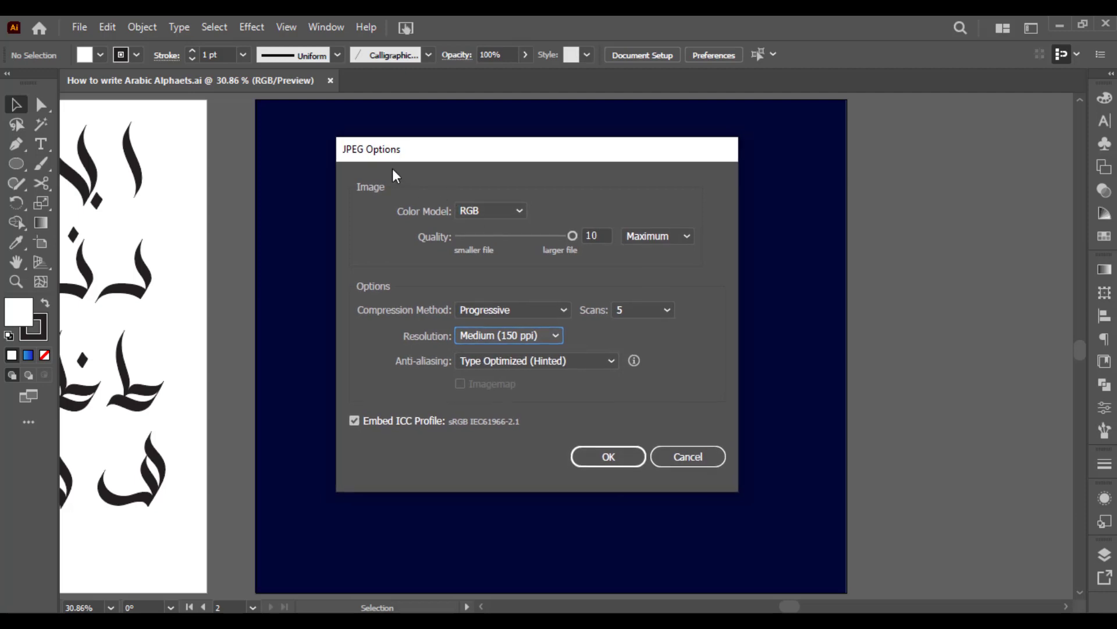
pyautogui.click(505, 336)
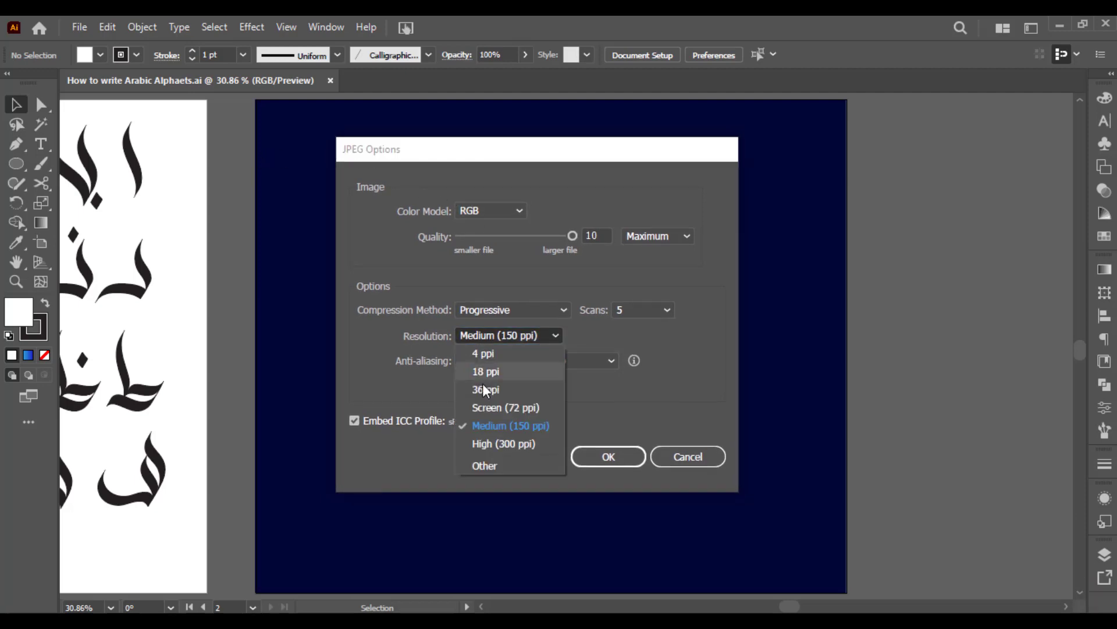
pyautogui.click(488, 445)
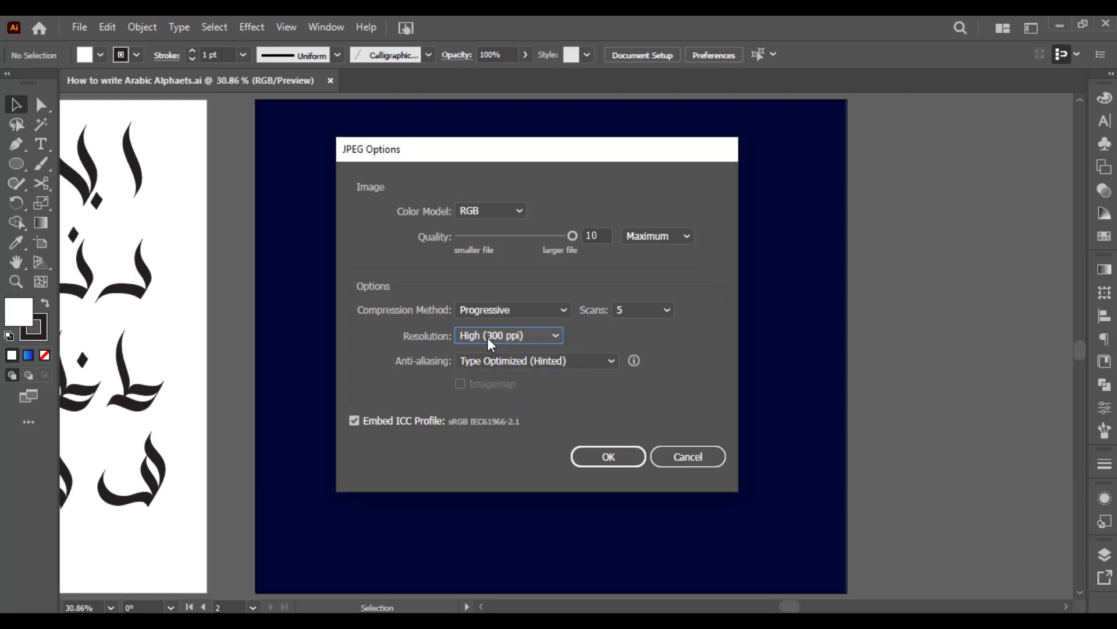
pyautogui.click(488, 337)
pyautogui.click(494, 427)
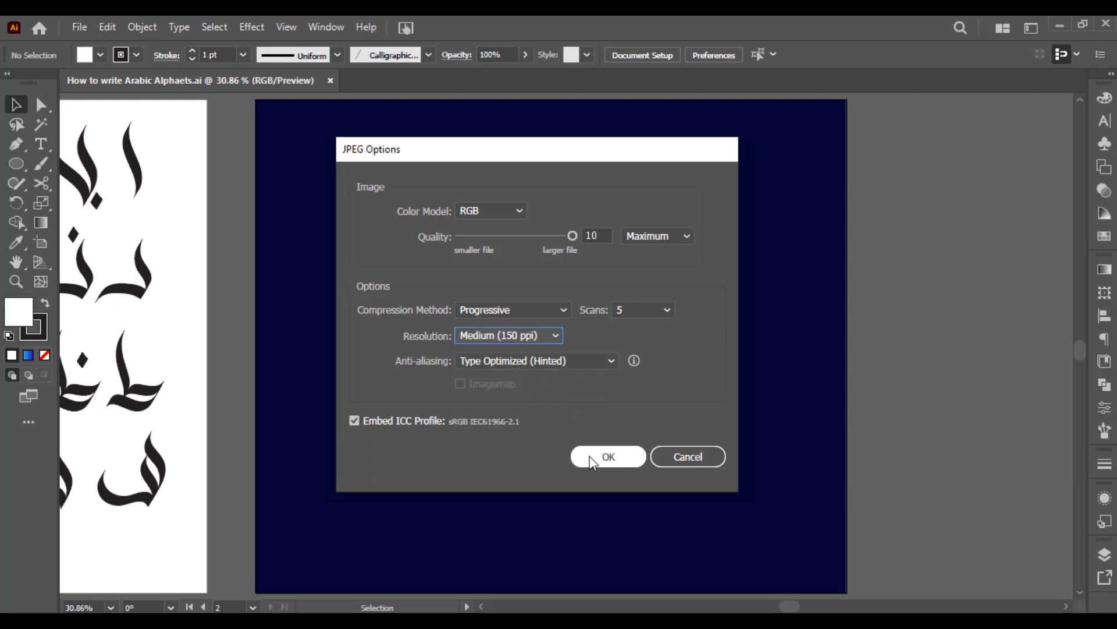
pyautogui.click(633, 460)
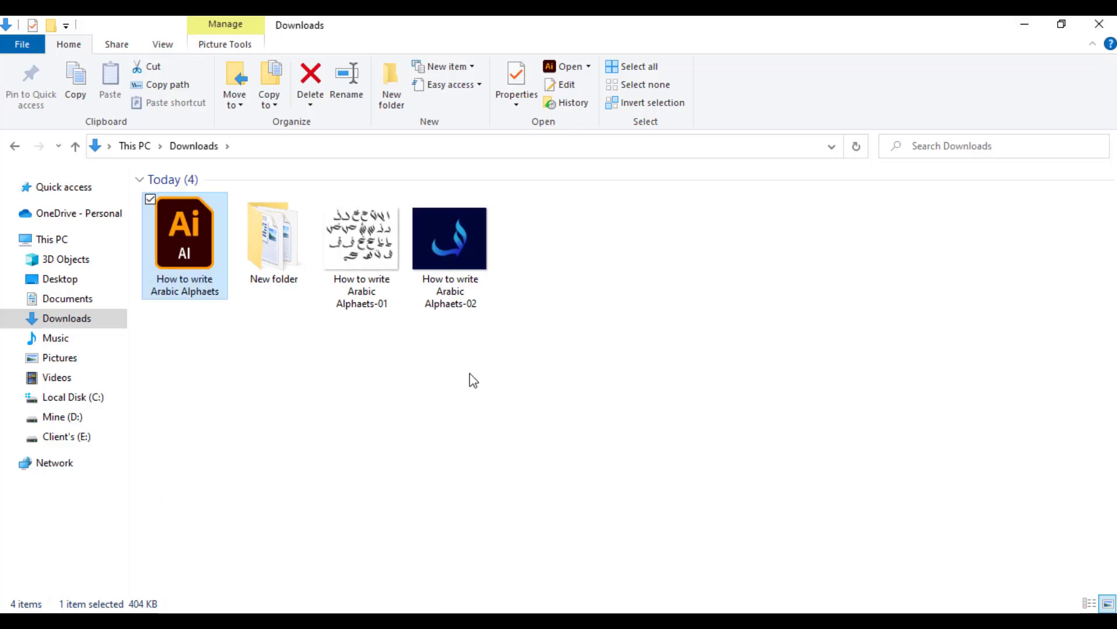
# Preview the exported Alphaets-02 JPG from Downloads in Photos, then return to Illustrator
pyautogui.click(469, 372)
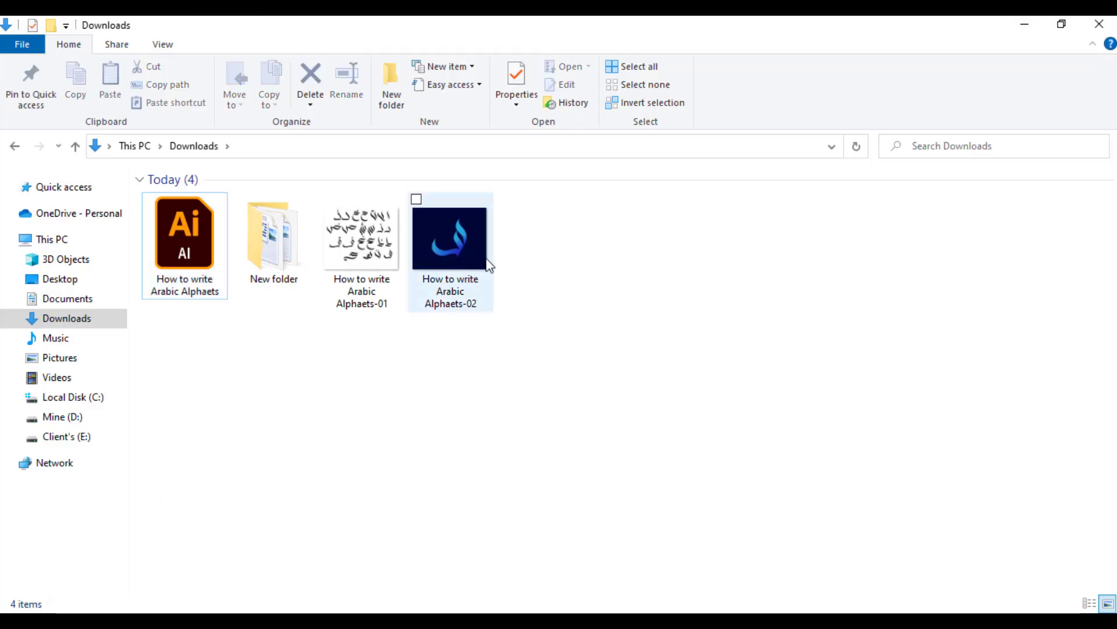
pyautogui.click(456, 246)
pyautogui.doubleClick(455, 246)
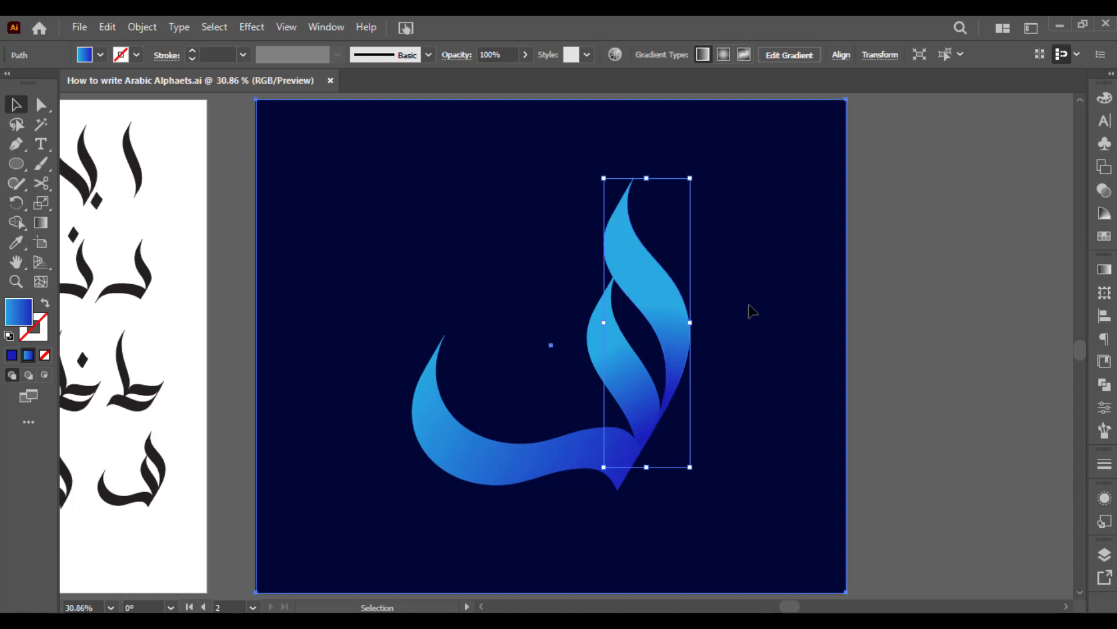
pyautogui.click(751, 312)
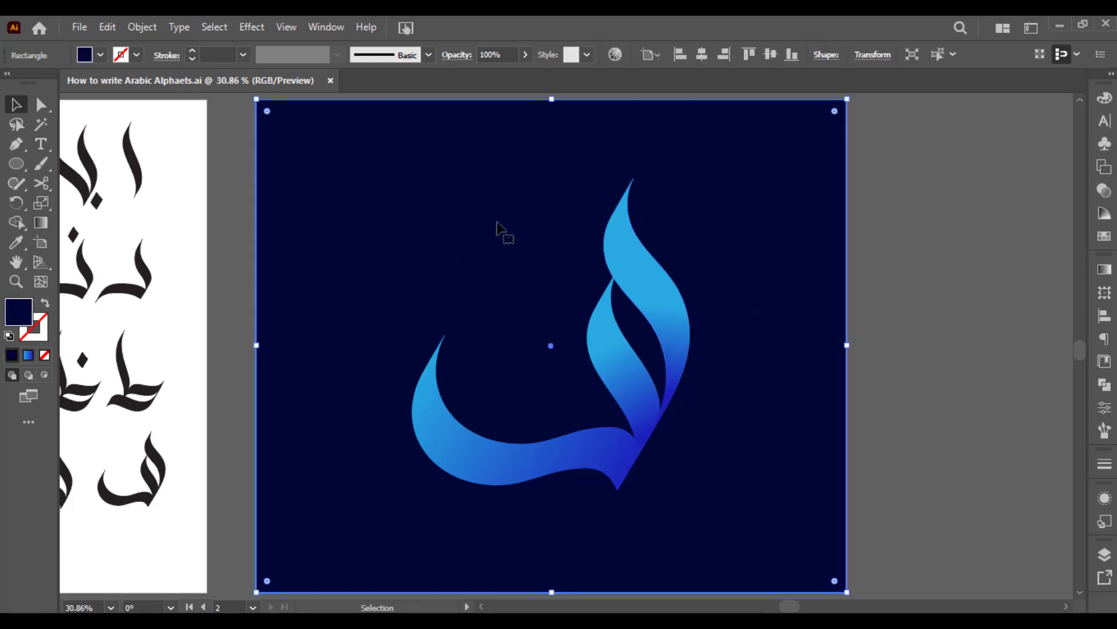
# Drag the navy background off the artboard and set up a PNG export using artboards
pyautogui.click(899, 211)
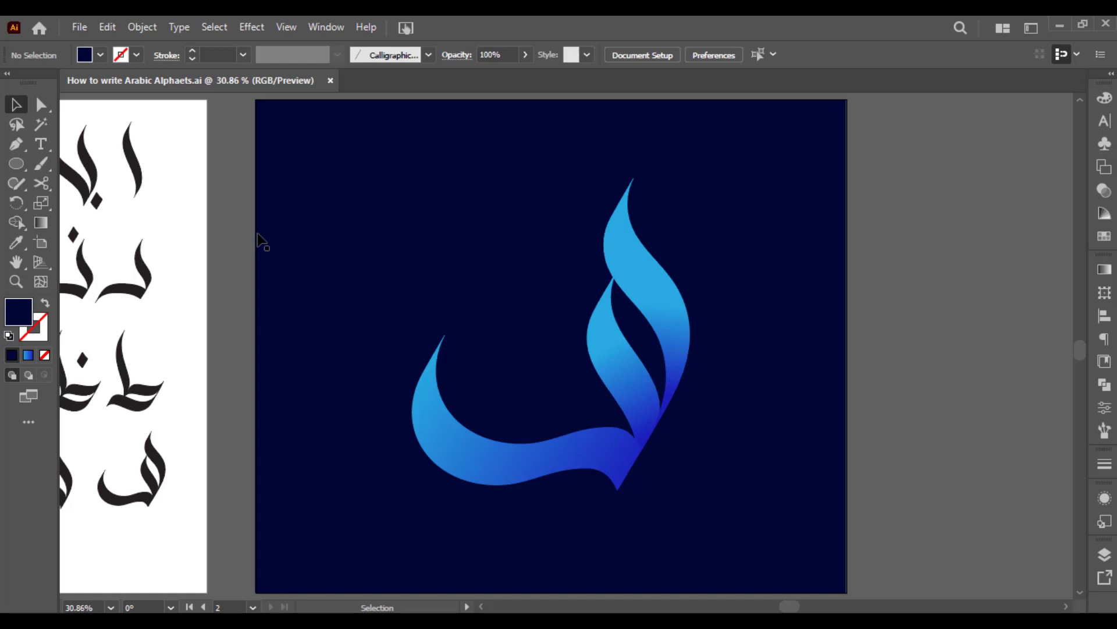
pyautogui.moveTo(261, 239); pyautogui.dragTo(881, 241)
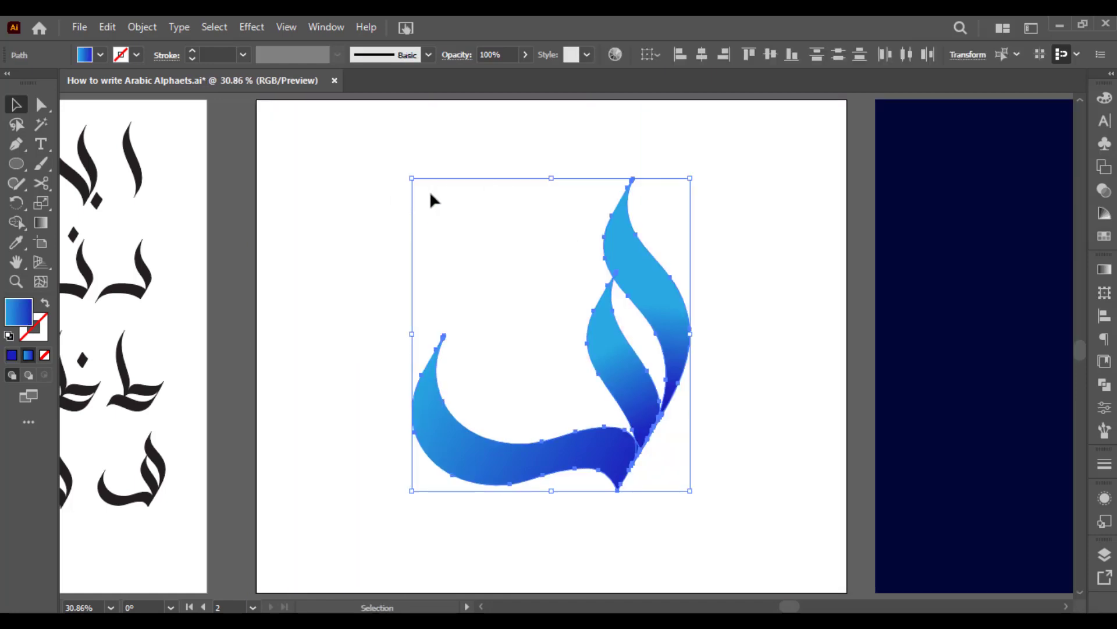
pyautogui.click(79, 27)
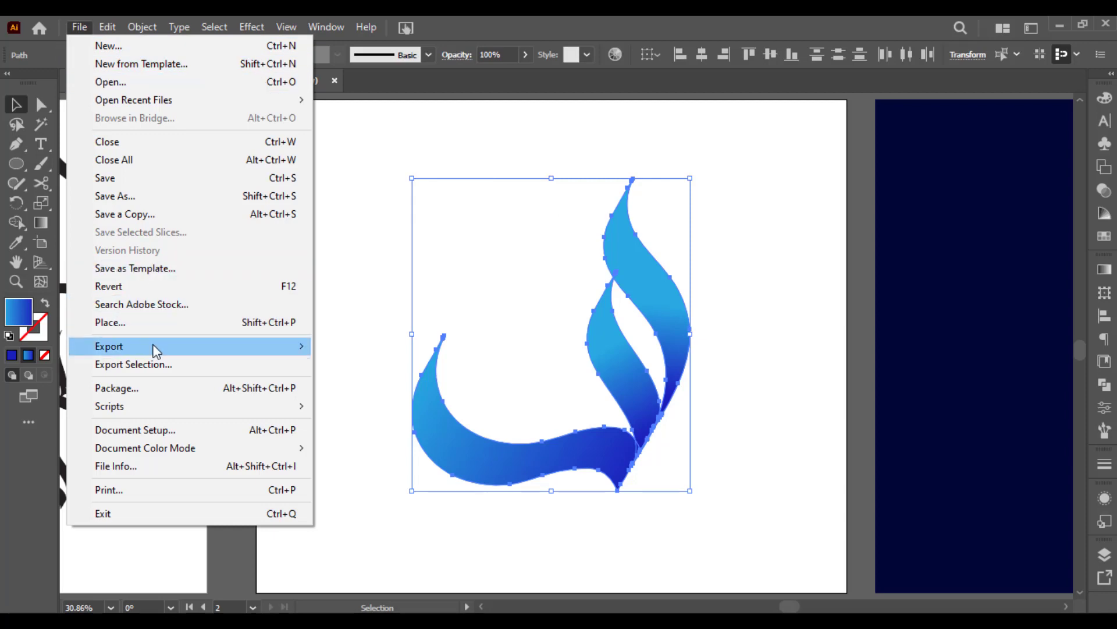
pyautogui.moveTo(109, 346)
pyautogui.click(361, 365)
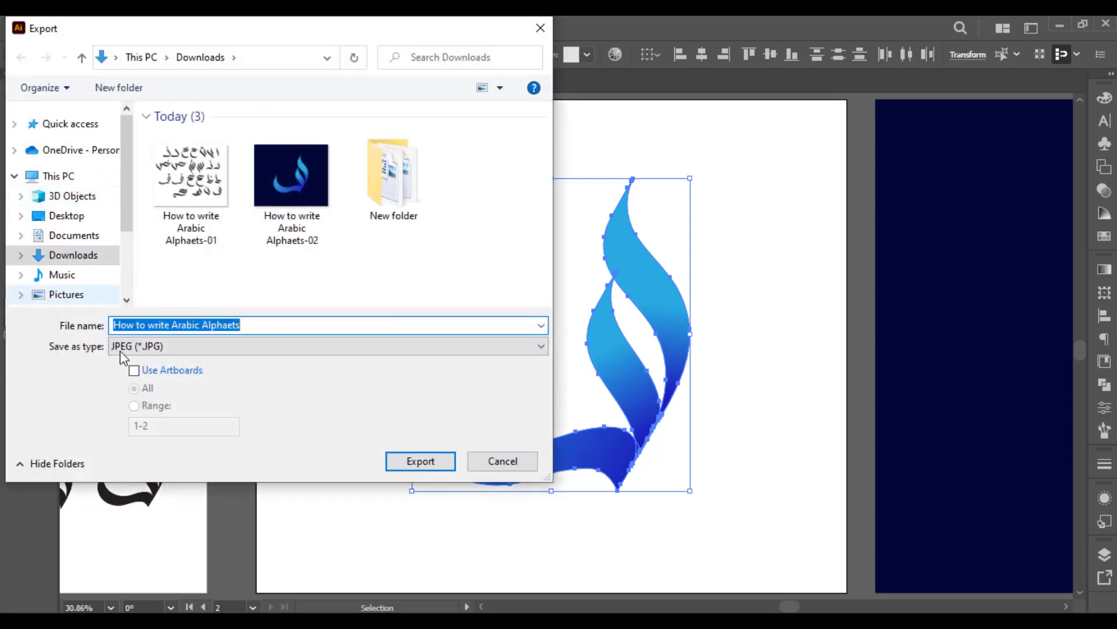
pyautogui.click(158, 346)
pyautogui.click(164, 450)
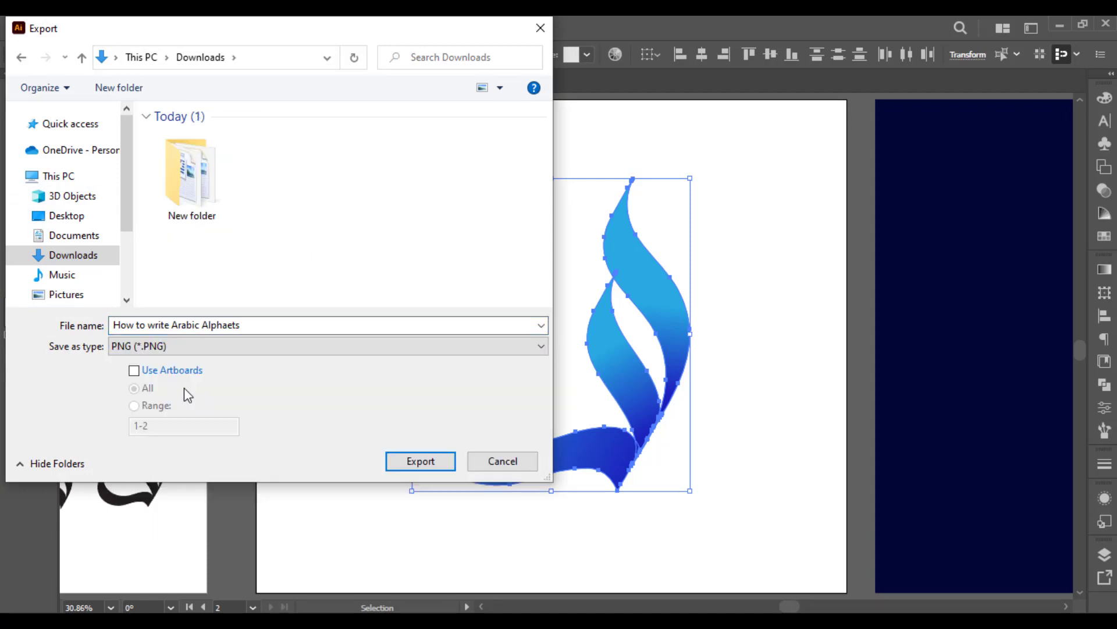
pyautogui.click(172, 371)
# Set PNG options to a Transparent background at High (300 ppi) resolution
pyautogui.click(421, 461)
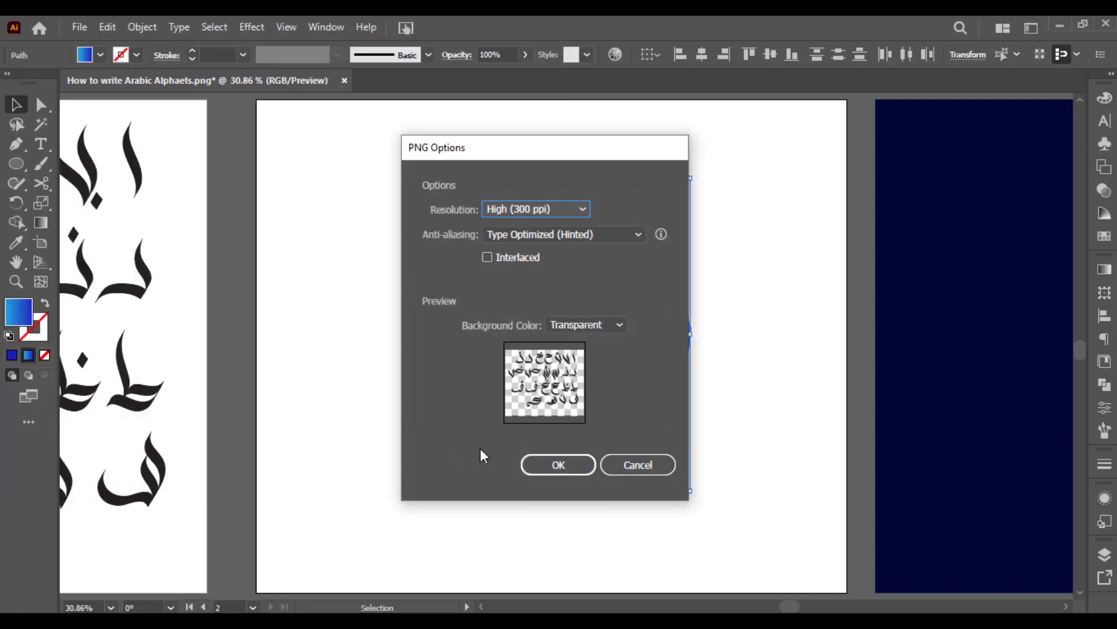
pyautogui.click(575, 325)
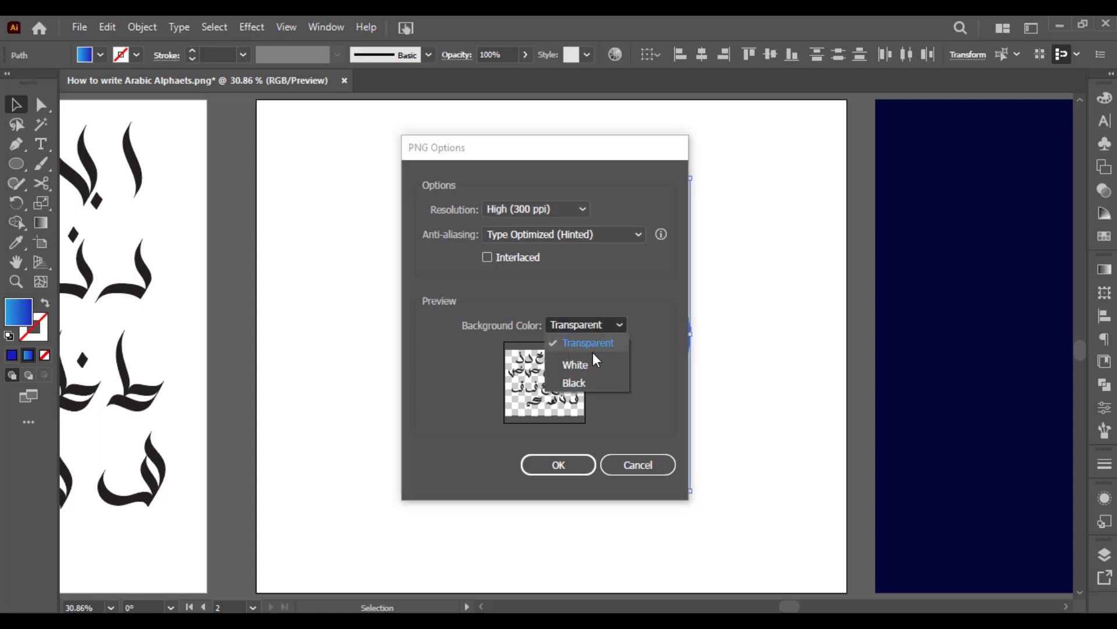
pyautogui.click(582, 364)
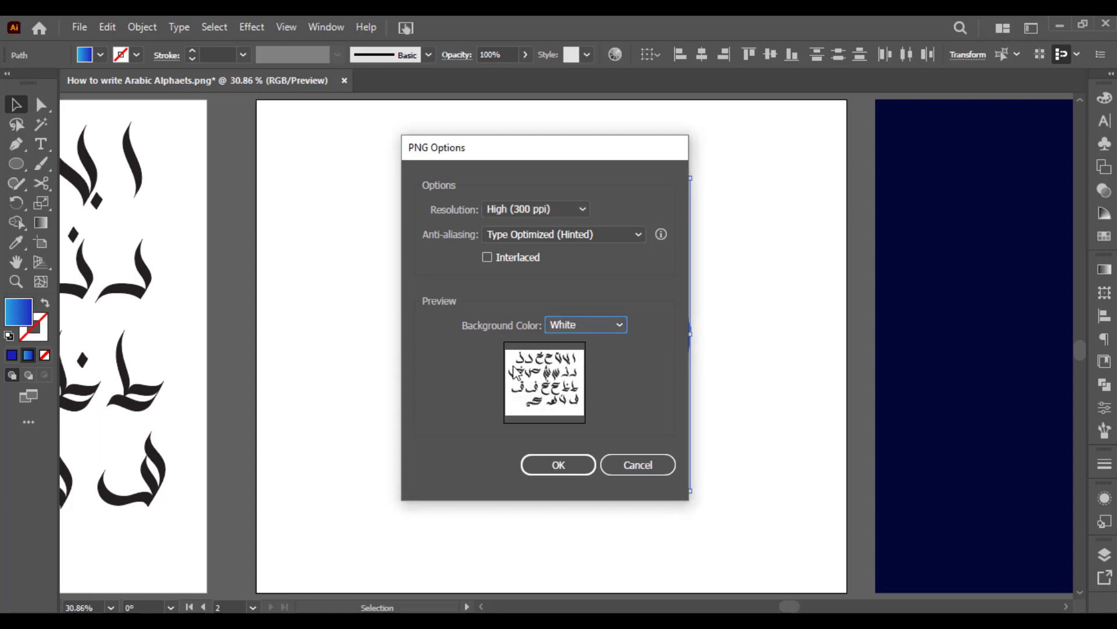
pyautogui.click(574, 326)
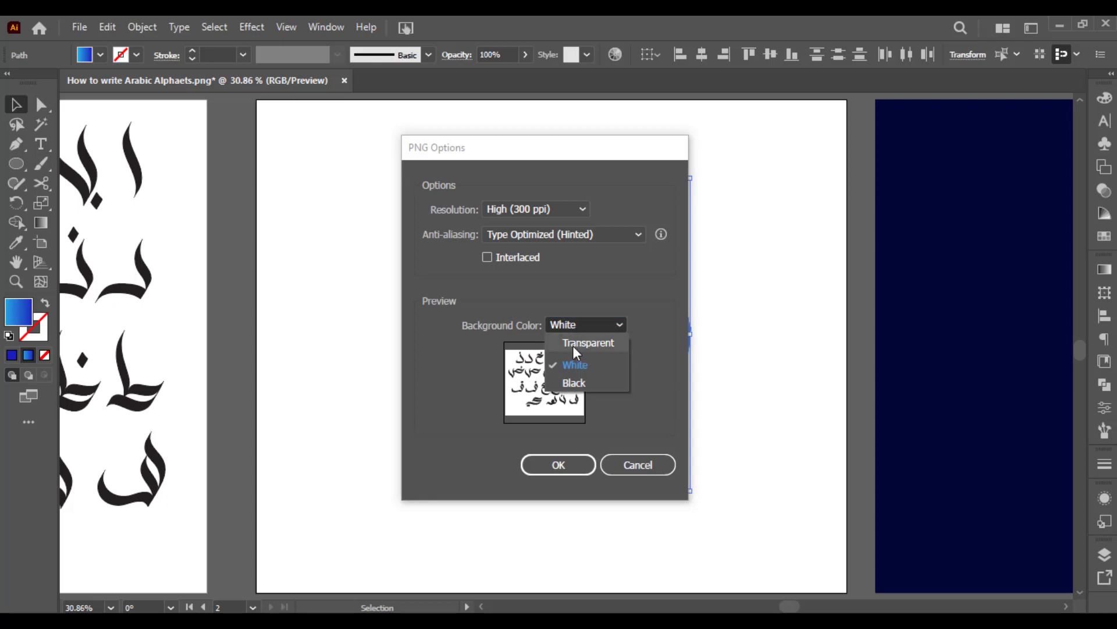
pyautogui.click(572, 344)
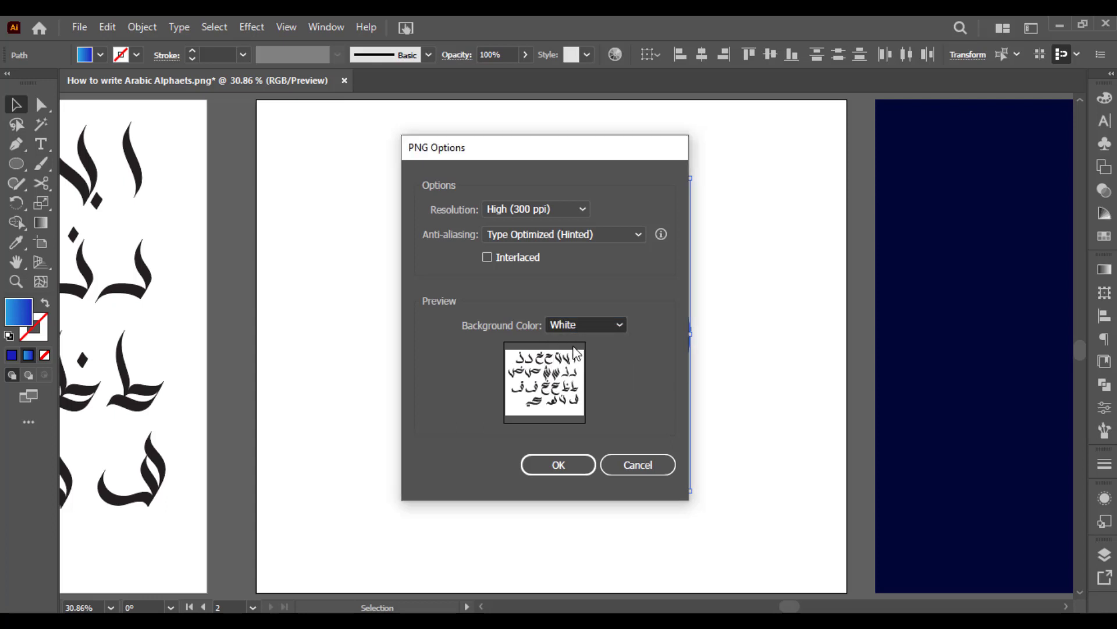
pyautogui.click(532, 211)
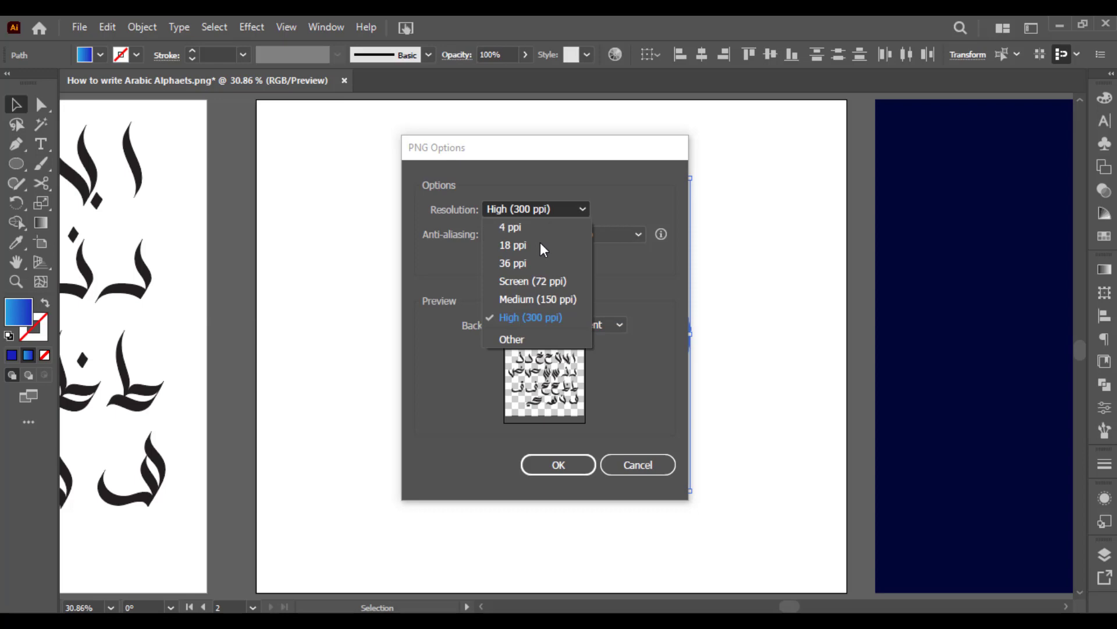
pyautogui.click(533, 315)
# Confirm the PNG export, refresh Downloads, and open the new Alphaets-02 PNG to preview it
pyautogui.click(571, 464)
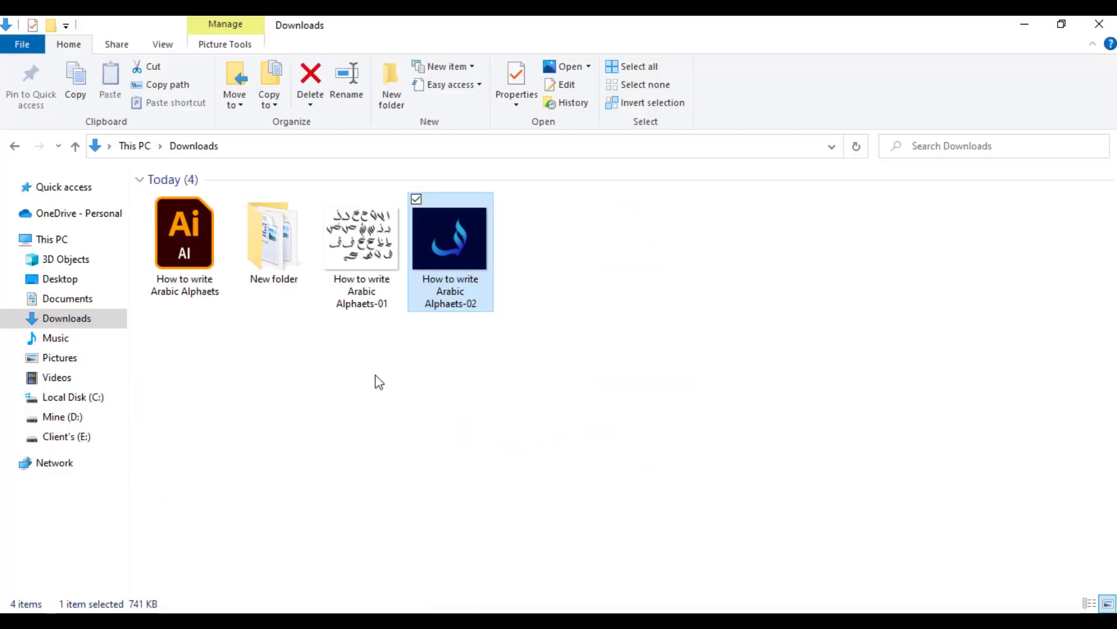
pyautogui.rightClick(186, 360)
pyautogui.click(268, 434)
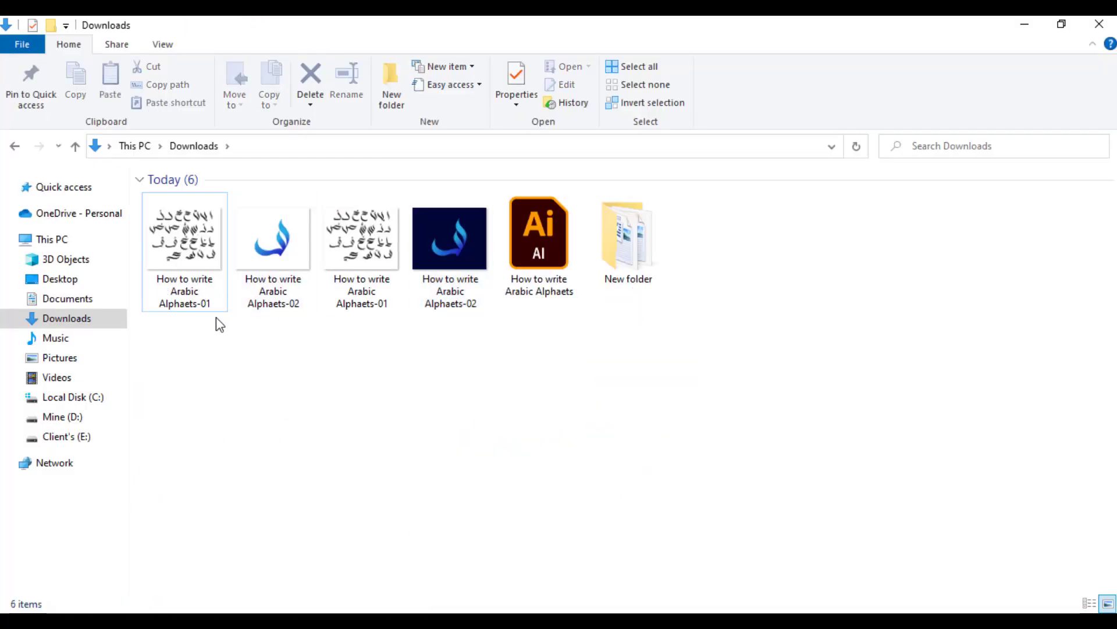
pyautogui.doubleClick(270, 252)
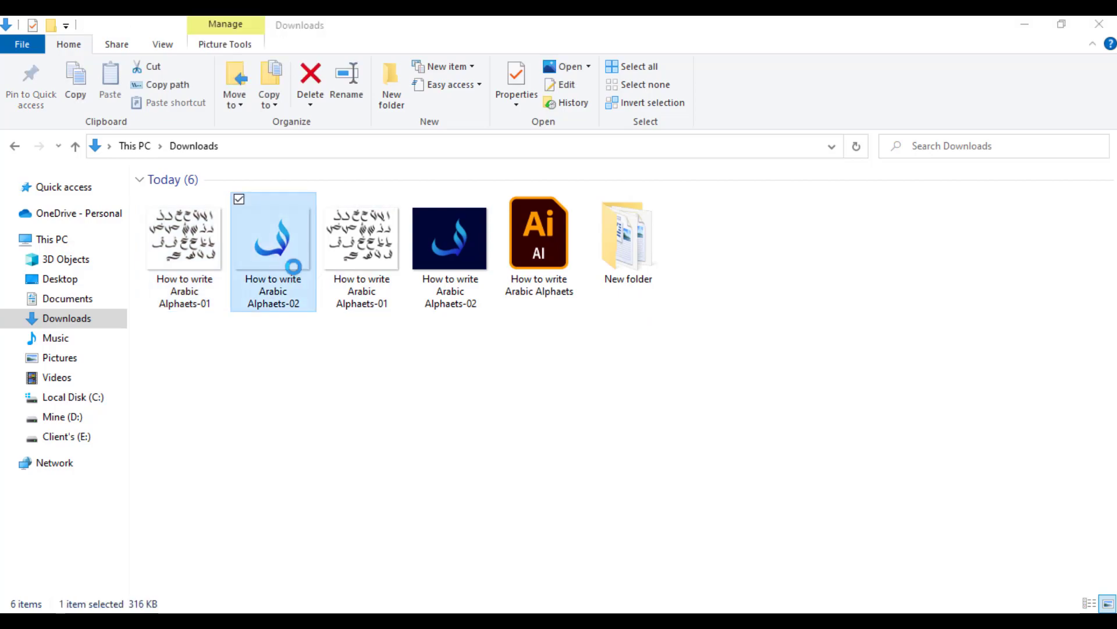